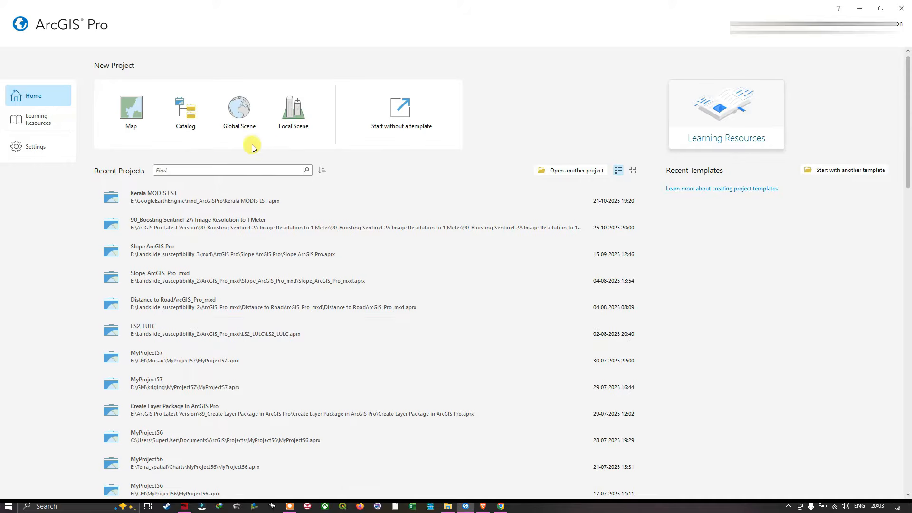
# - Check the installed ArcGIS Pro version in the program's product information
pyautogui.click(37, 147)
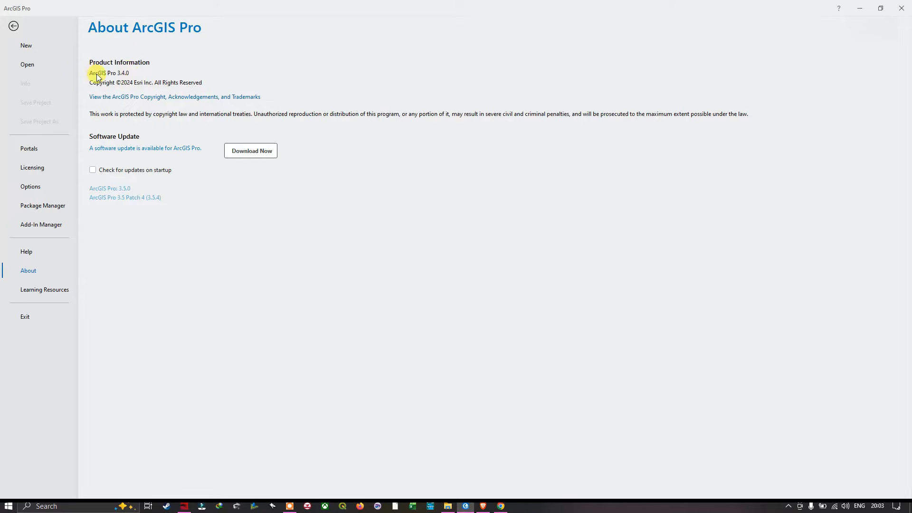
pyautogui.click(126, 74)
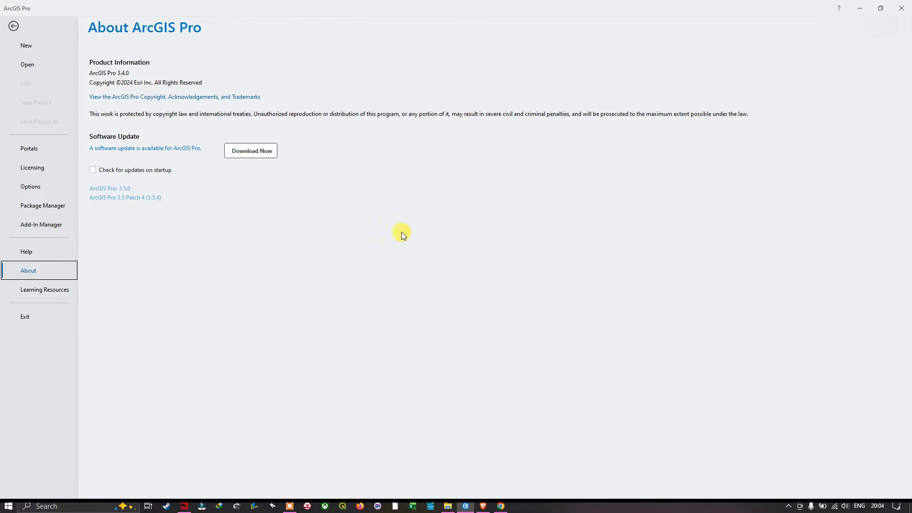
# - Switch to the Brave browser and search the web for "Deep Learning Libraries in ArcGIS Pro" in a new tab
pyautogui.click(483, 506)
pyautogui.click(784, 9)
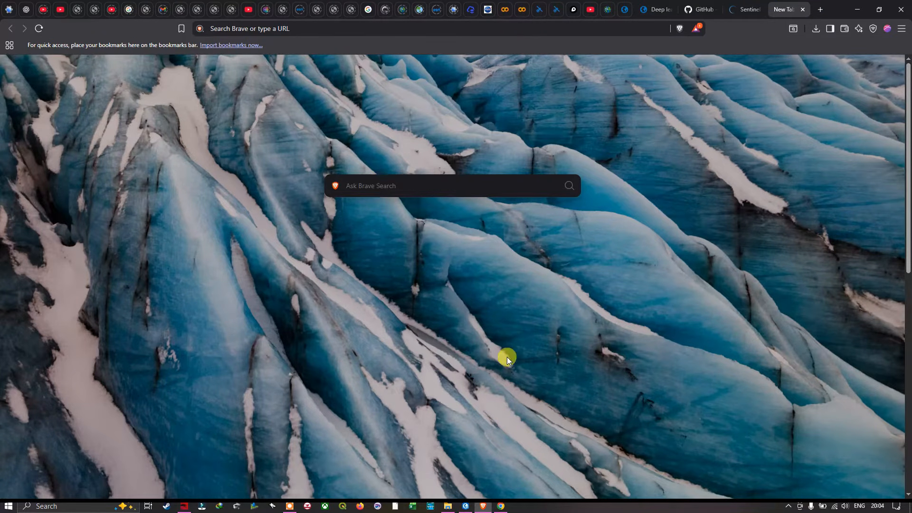
pyautogui.write('Deep Learning Libraries in ArcGIS Pro')
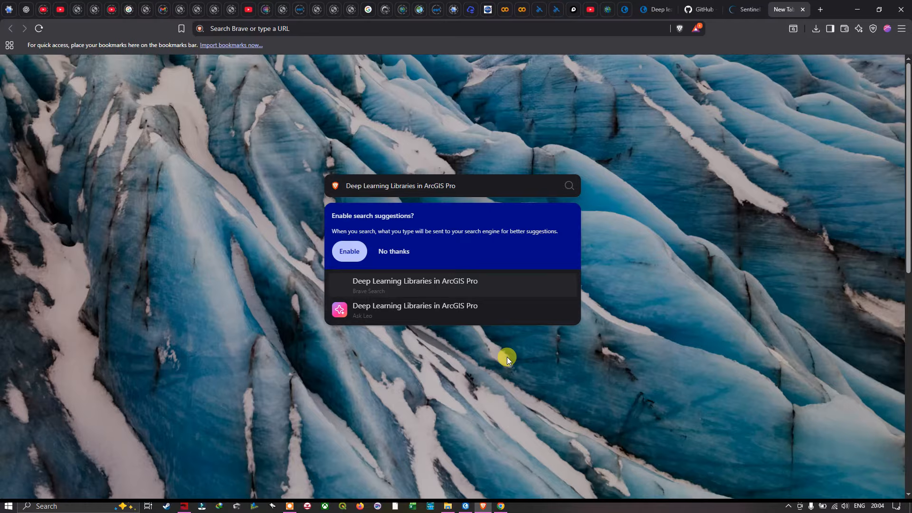
pyautogui.press('Return')
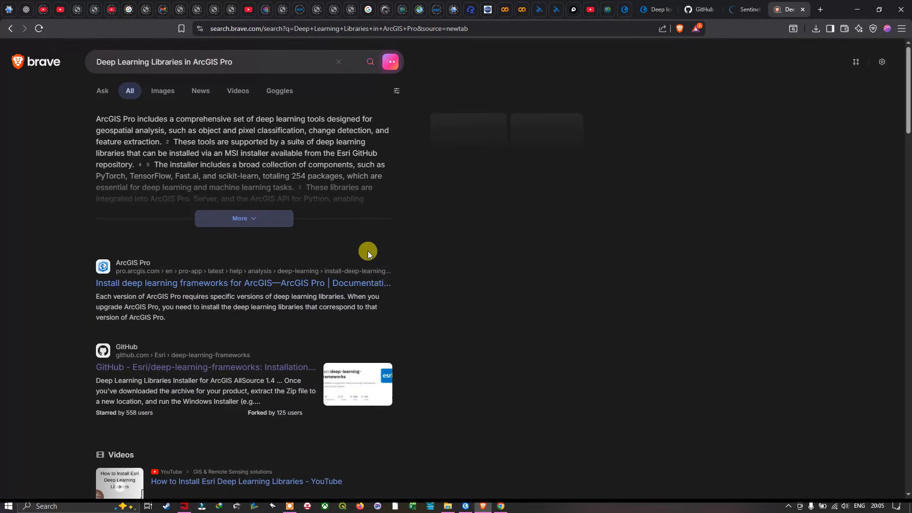
# - Open the Esri/deep-learning-frameworks GitHub repository from the search results
pyautogui.scroll(-1, 369, 251)
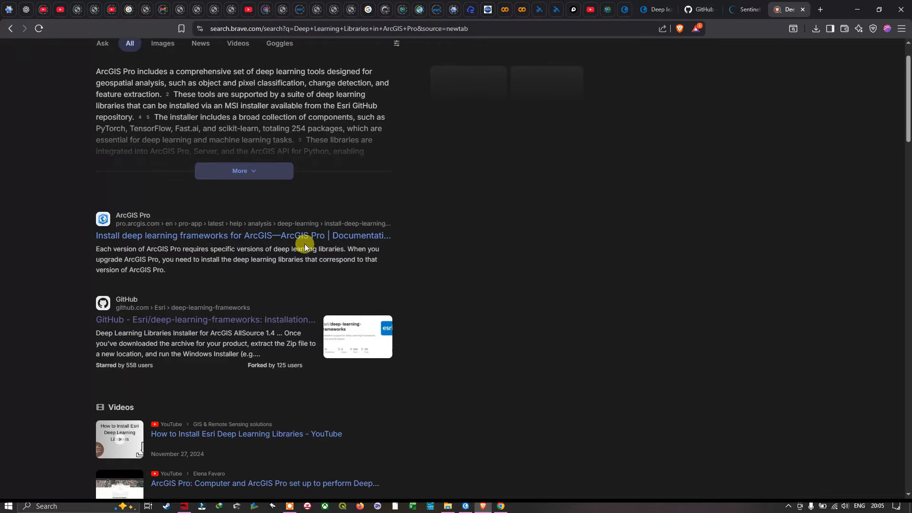
pyautogui.scroll(-2, 302, 241)
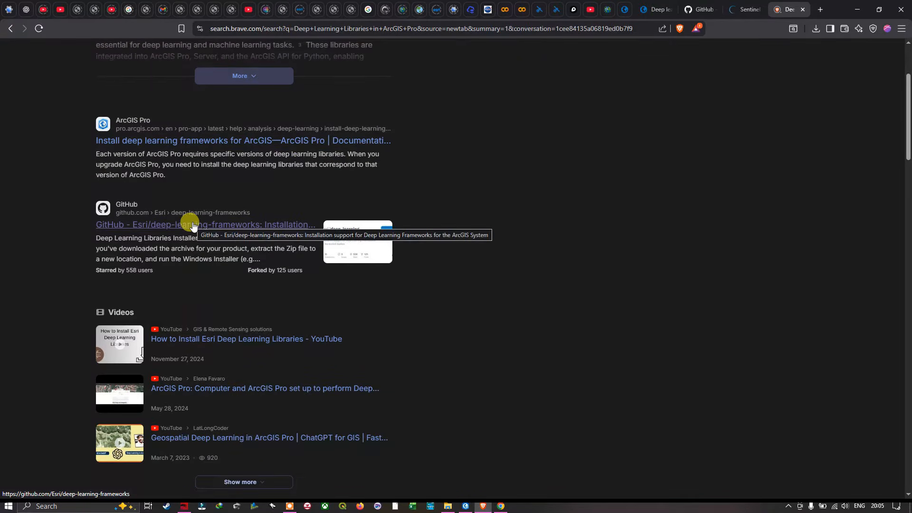
pyautogui.click(249, 228)
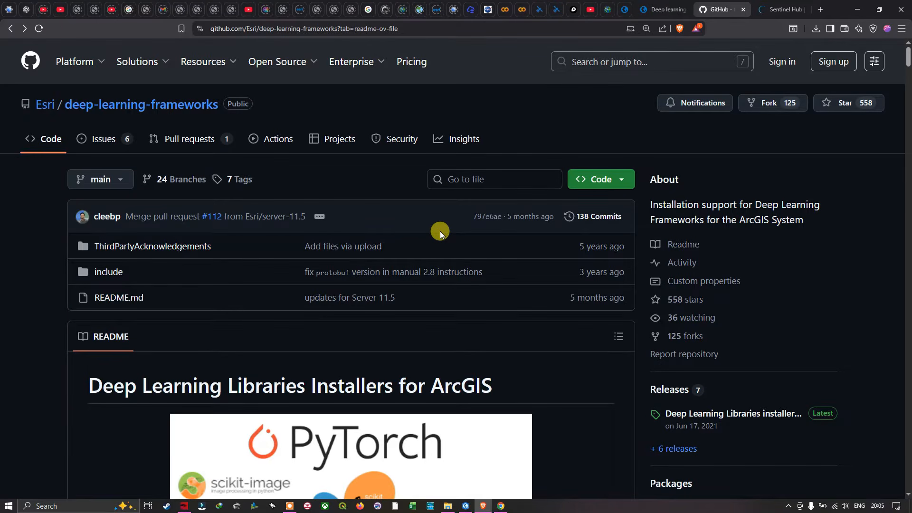
# - Examine the README's list of installer downloads and compare it with the installed ArcGIS Pro version
pyautogui.scroll(-2, 440, 231)
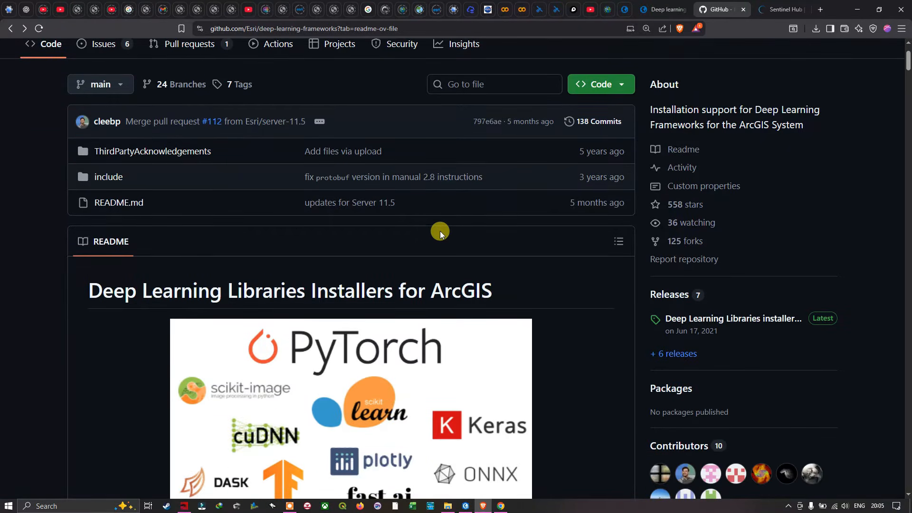
pyautogui.scroll(-5, 440, 231)
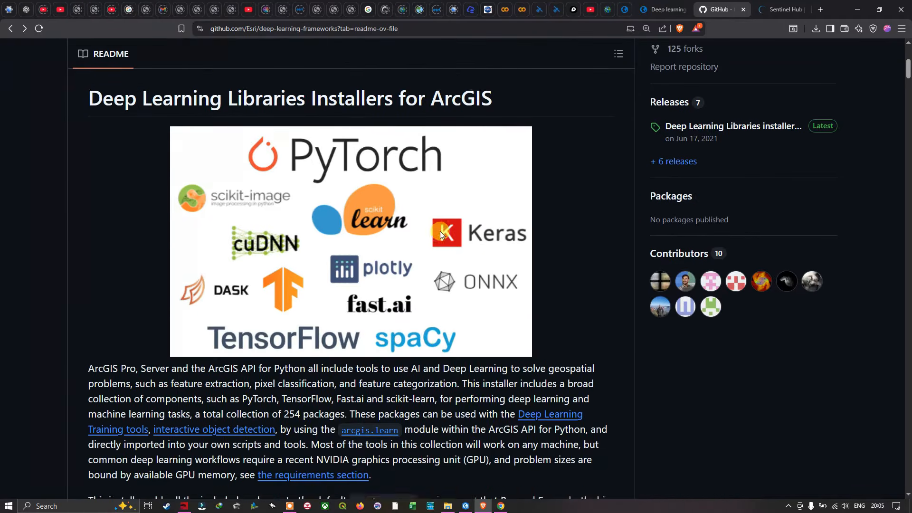
pyautogui.scroll(-2, 439, 231)
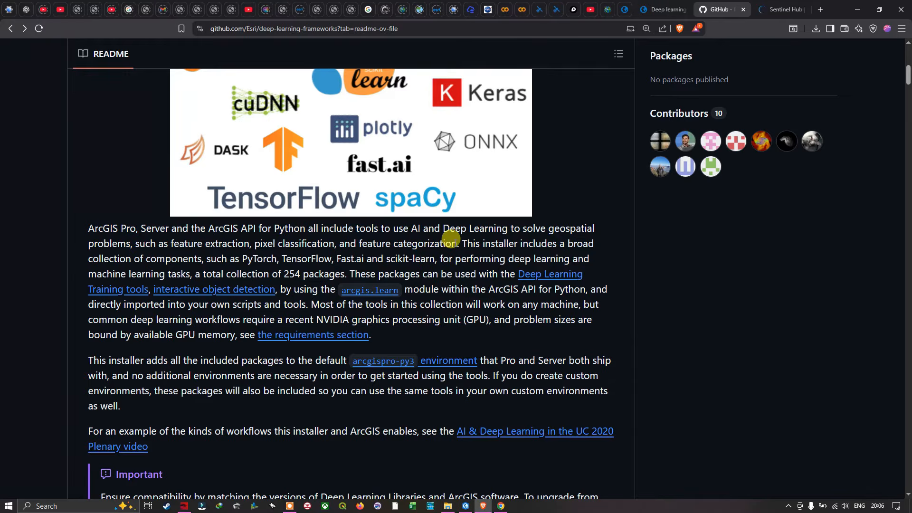
pyautogui.scroll(-8, 450, 239)
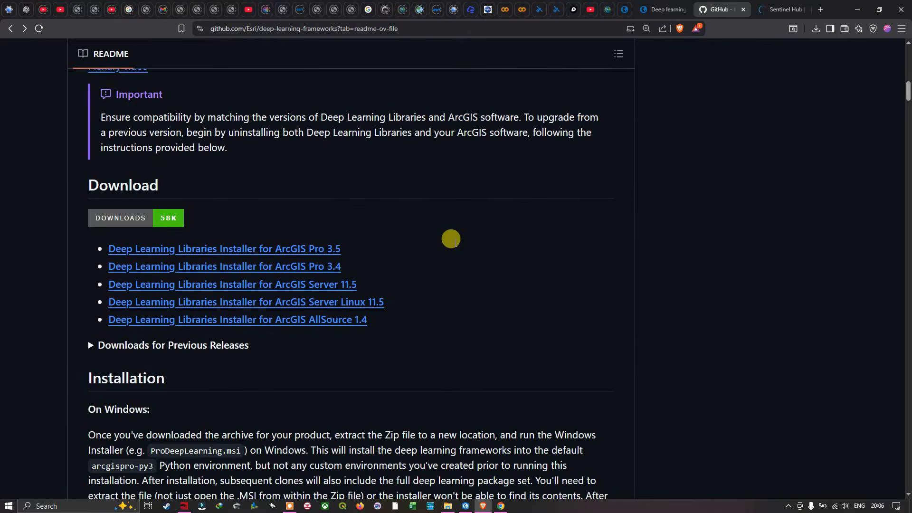
pyautogui.scroll(-1, 454, 244)
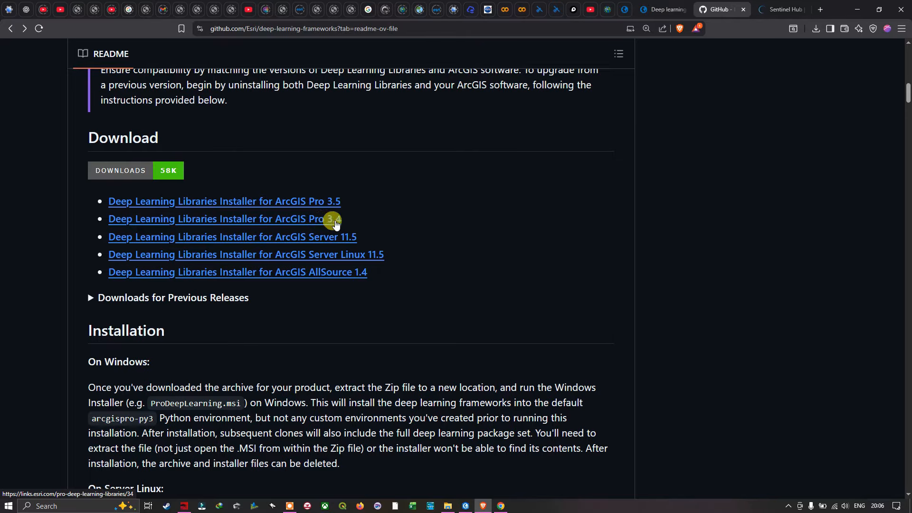
pyautogui.click(466, 505)
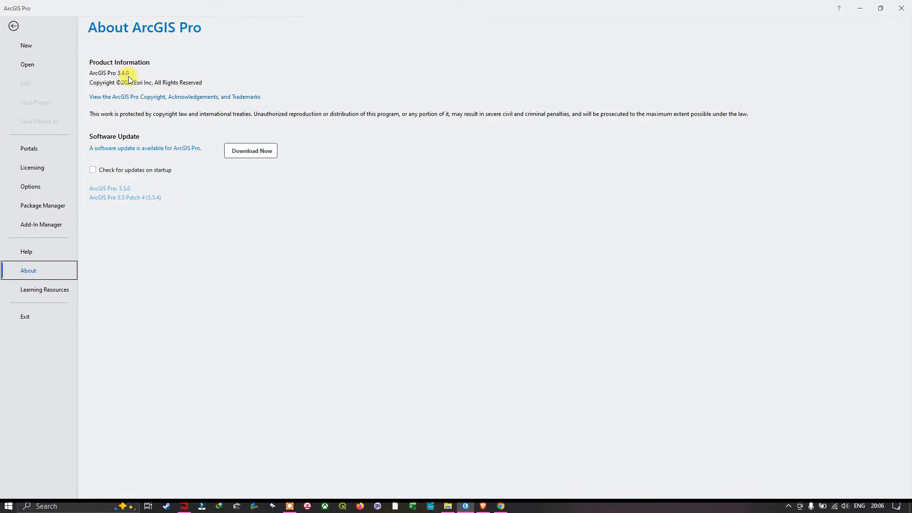
pyautogui.click(483, 506)
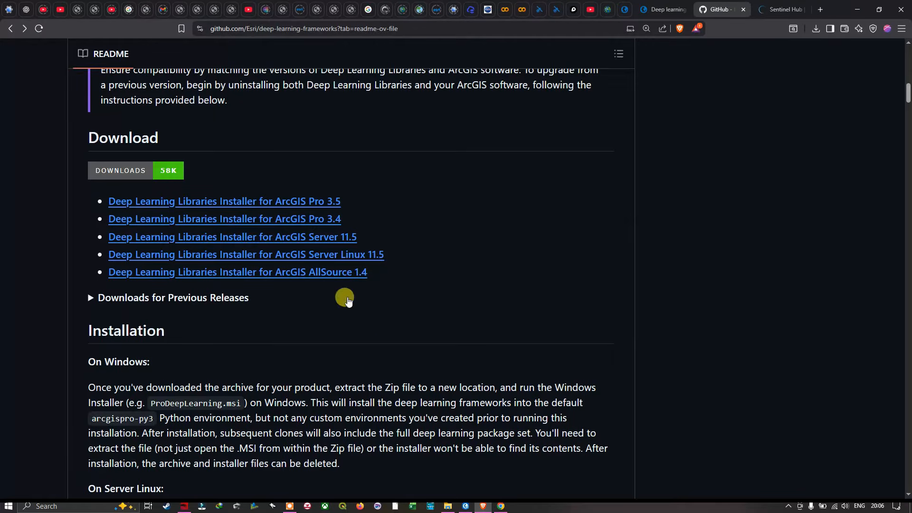
# - Try to download the Deep Learning Libraries Installer for ArcGIS Pro 3.4, cancel the save, and check the browser's recent downloads
pyautogui.click(321, 220)
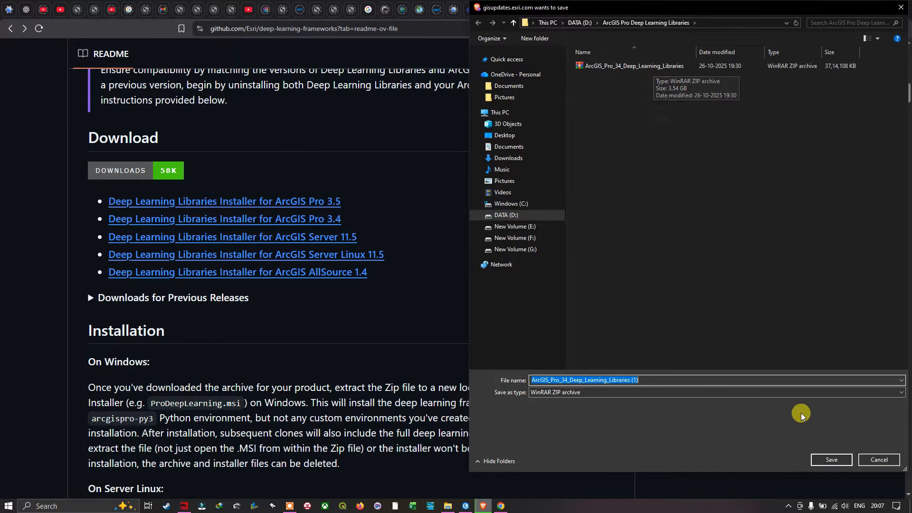
pyautogui.click(830, 458)
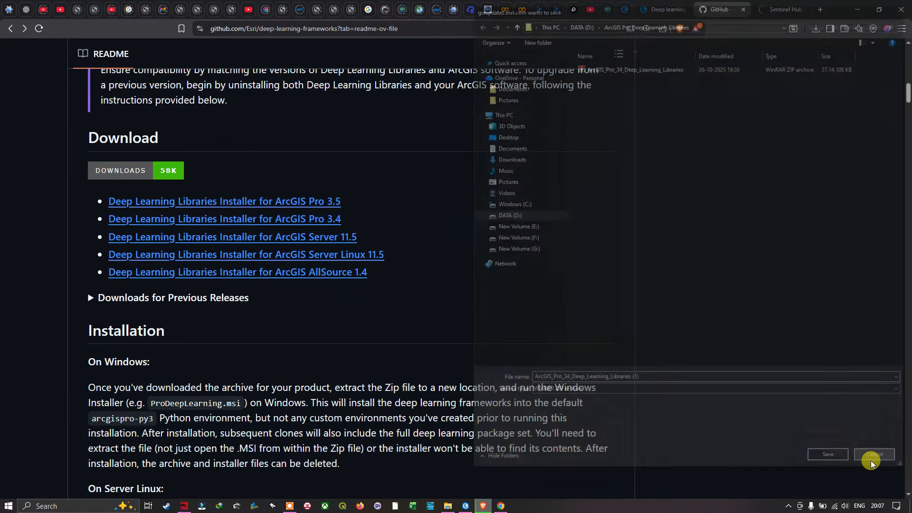
pyautogui.click(816, 29)
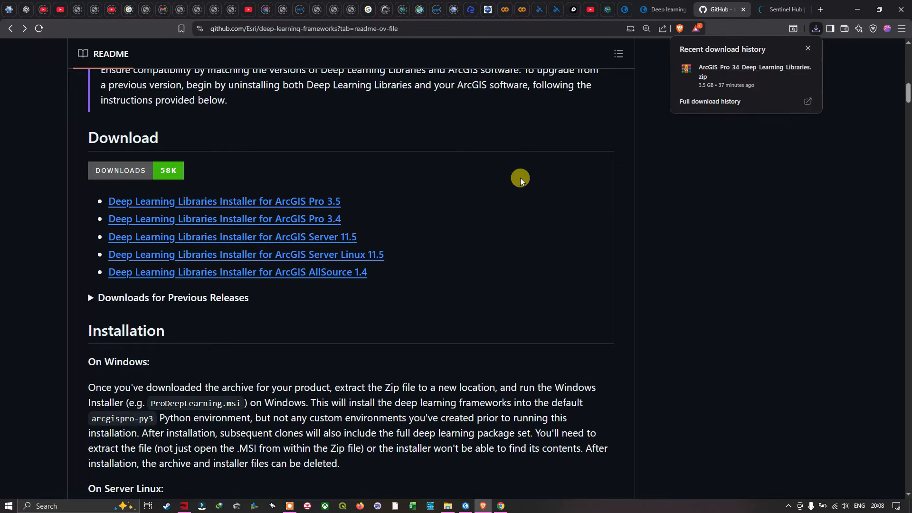
# - Read the README's instructions on Windows installation, upgrading from a previous version and the backbone packages for disconnected environments
pyautogui.scroll(-2, 506, 183)
pyautogui.scroll(-1, 494, 199)
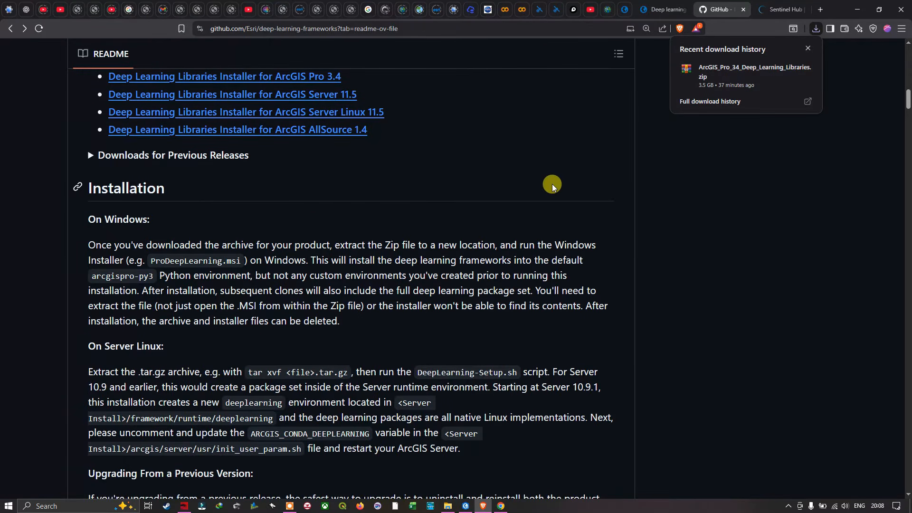
pyautogui.scroll(-1, 114, 237)
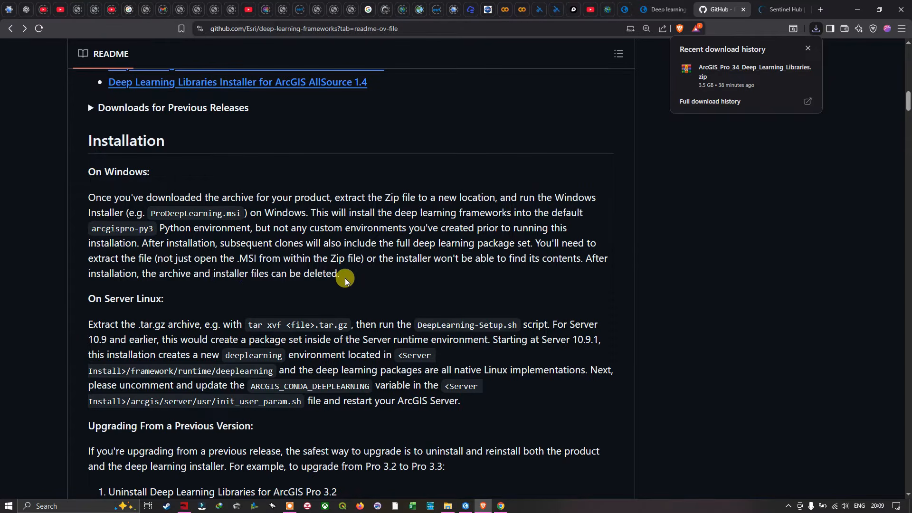
pyautogui.scroll(-5, 355, 280)
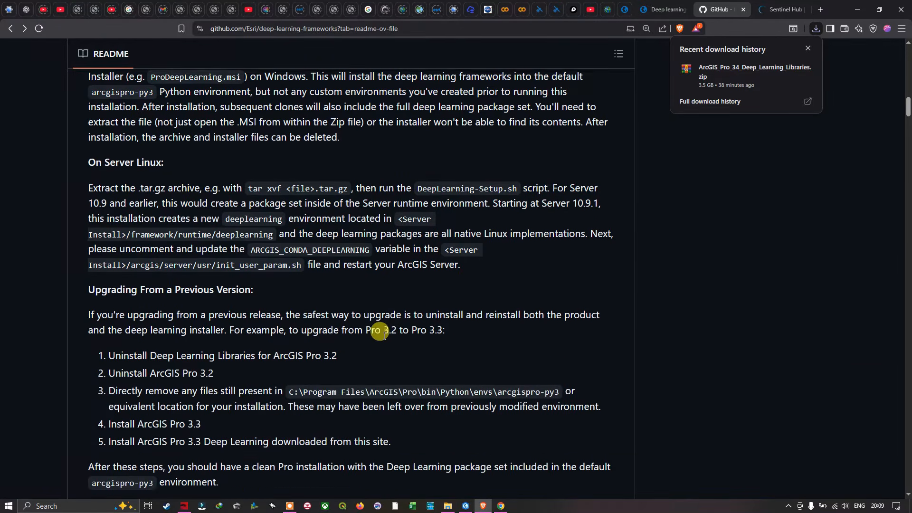
pyautogui.scroll(-4, 380, 331)
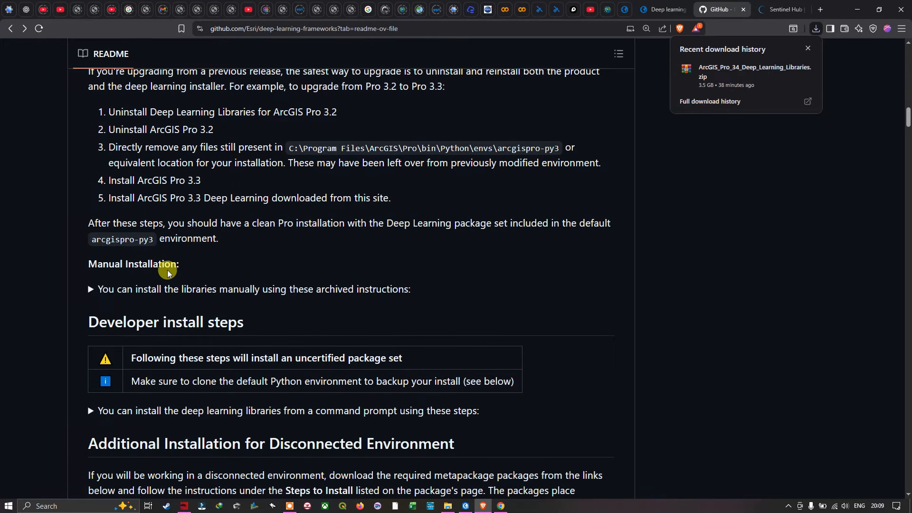
pyautogui.scroll(-4, 184, 268)
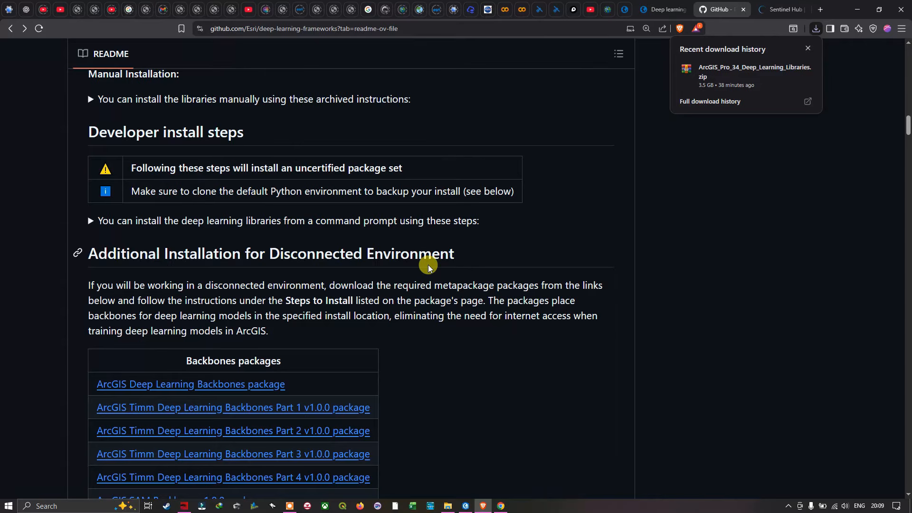
pyautogui.scroll(-1, 428, 264)
pyautogui.scroll(-1, 268, 327)
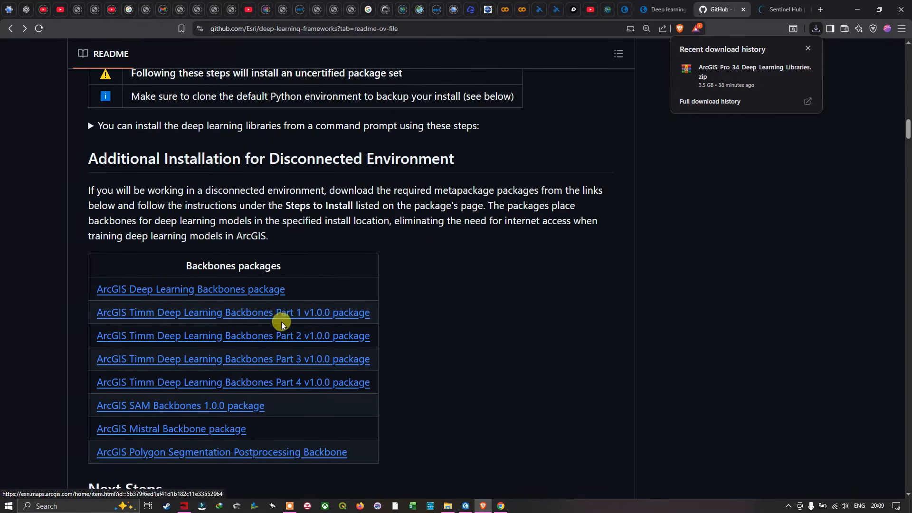
pyautogui.scroll(-4, 295, 304)
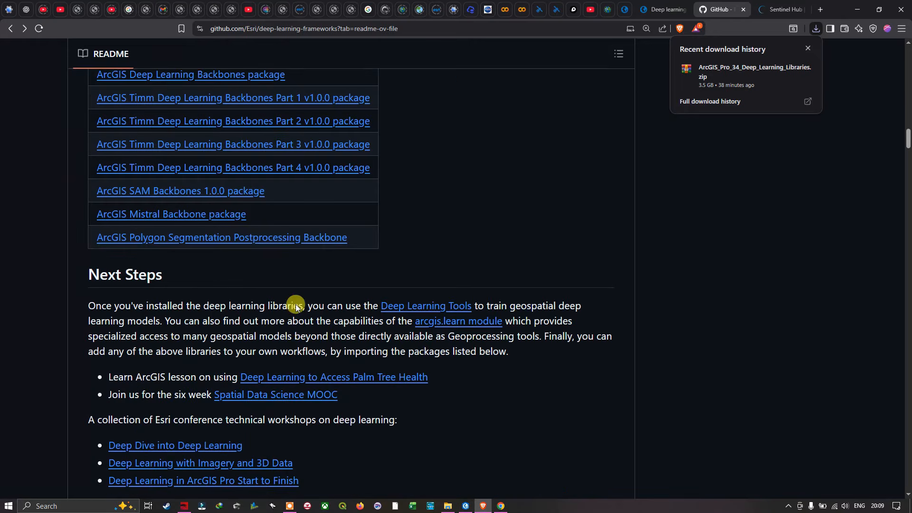
# - Review the README's GPU requirements, the extensions needed by the deep learning tools and the manifest of included packages
pyautogui.scroll(-4, 296, 307)
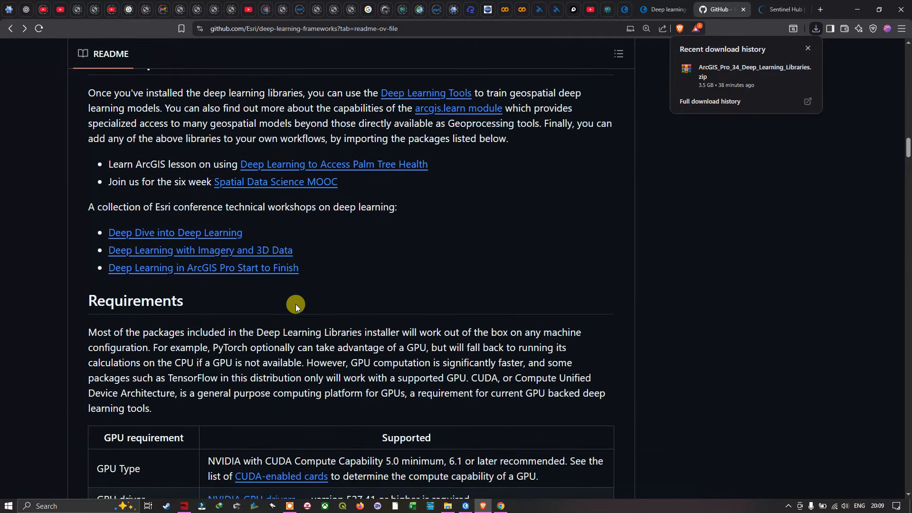
pyautogui.scroll(-3, 296, 304)
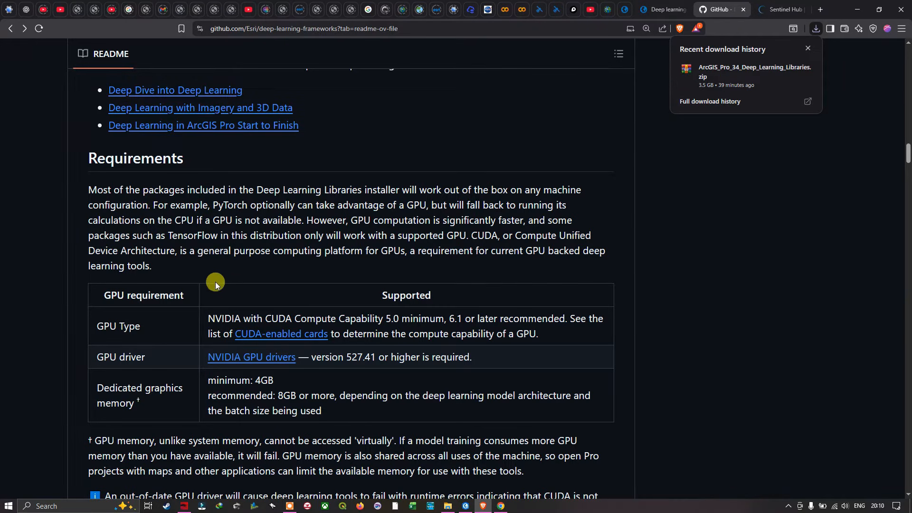
pyautogui.scroll(-1, 212, 269)
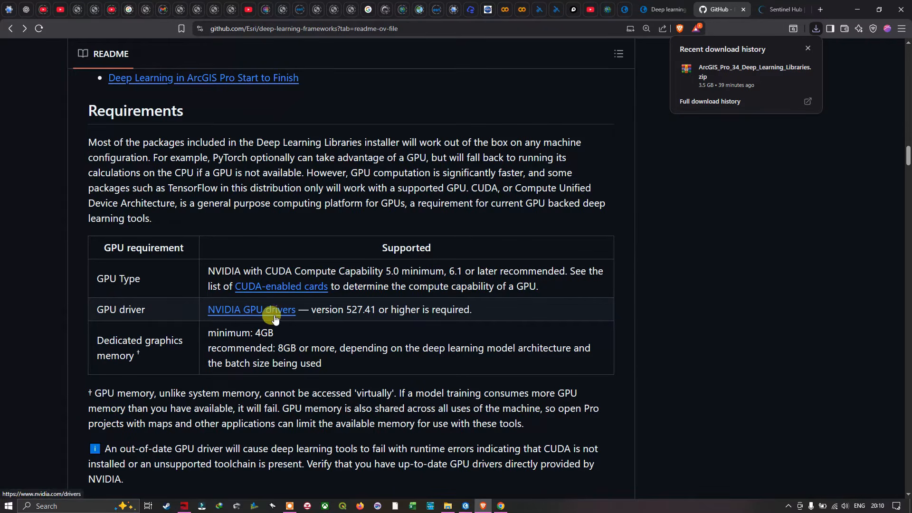
pyautogui.scroll(-1, 185, 307)
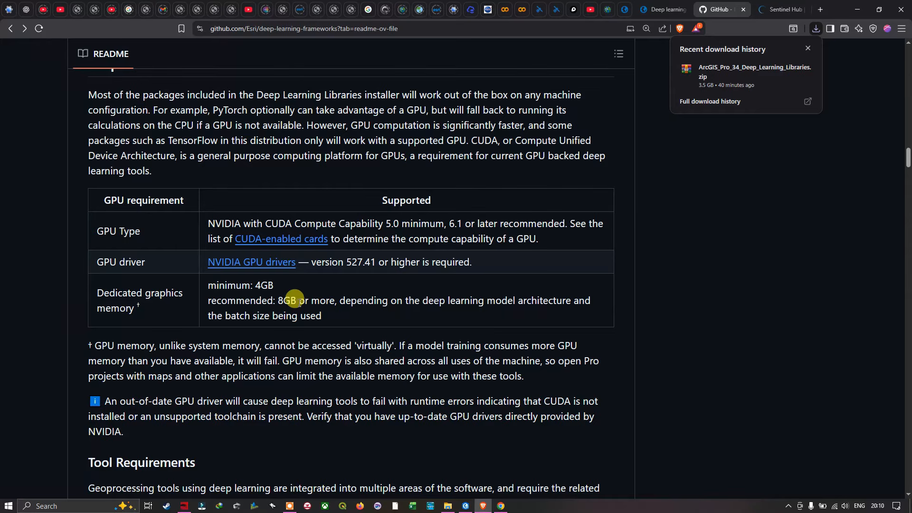
pyautogui.scroll(-4, 295, 298)
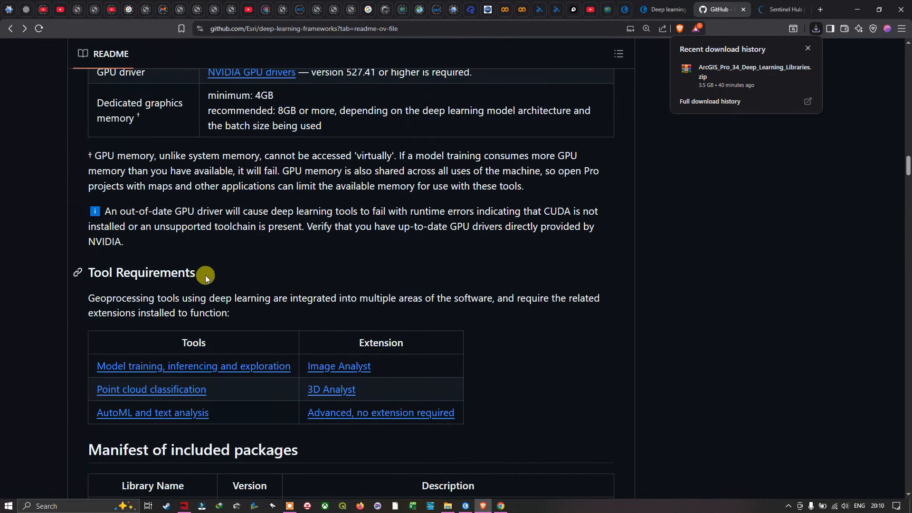
pyautogui.scroll(-1, 215, 278)
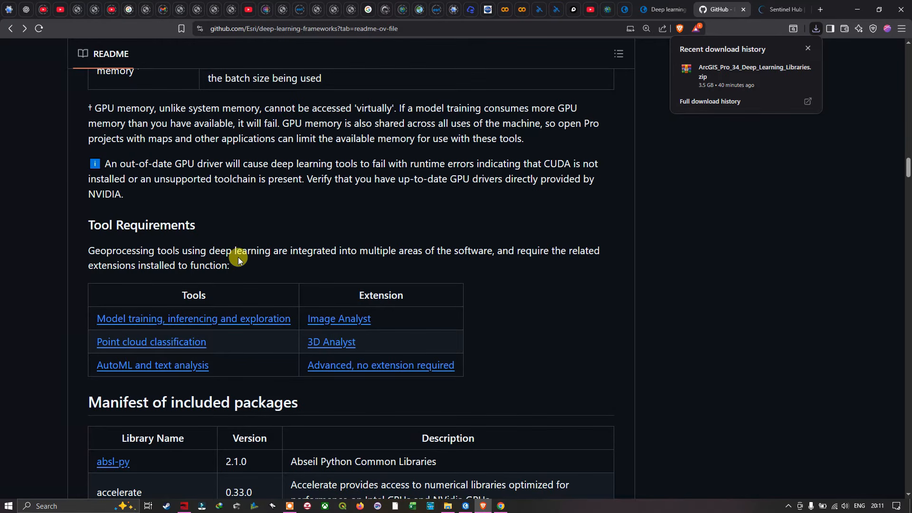
pyautogui.scroll(-1, 287, 278)
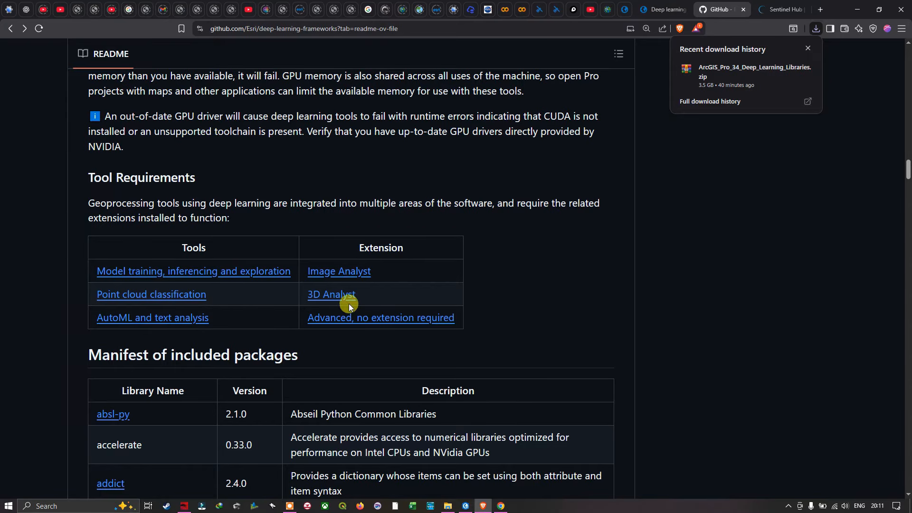
pyautogui.scroll(-1, 304, 304)
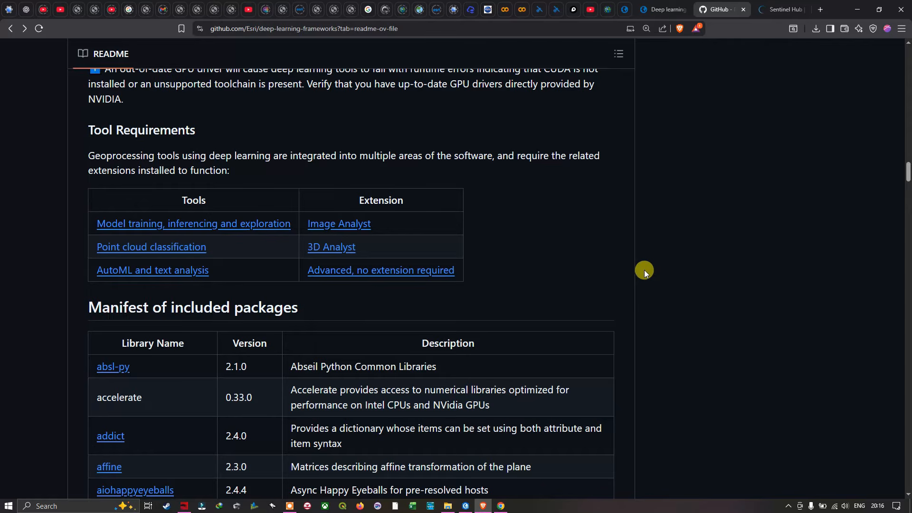
# - Switch to File Explorer and extract the ArcGIS_Pro_34_Deep_Learning_Libraries archive directly into its current folder
pyautogui.click(447, 506)
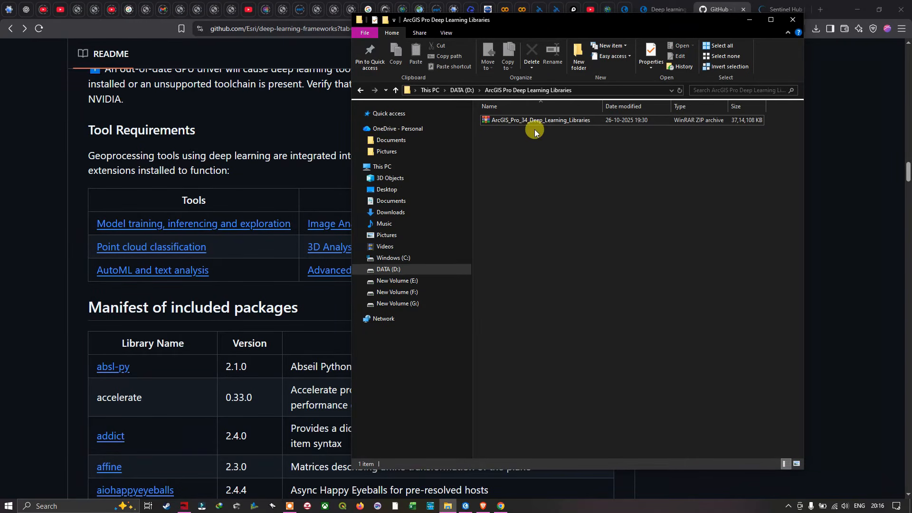
pyautogui.rightClick(566, 120)
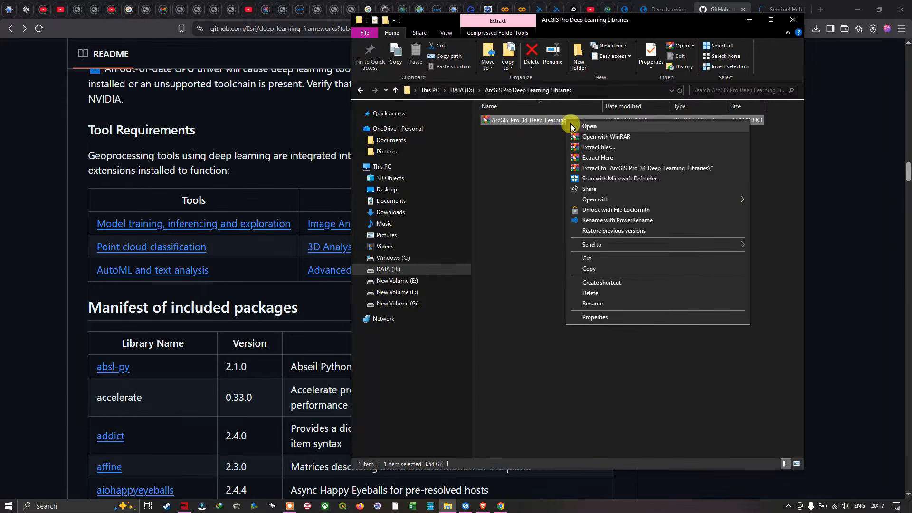
pyautogui.click(605, 158)
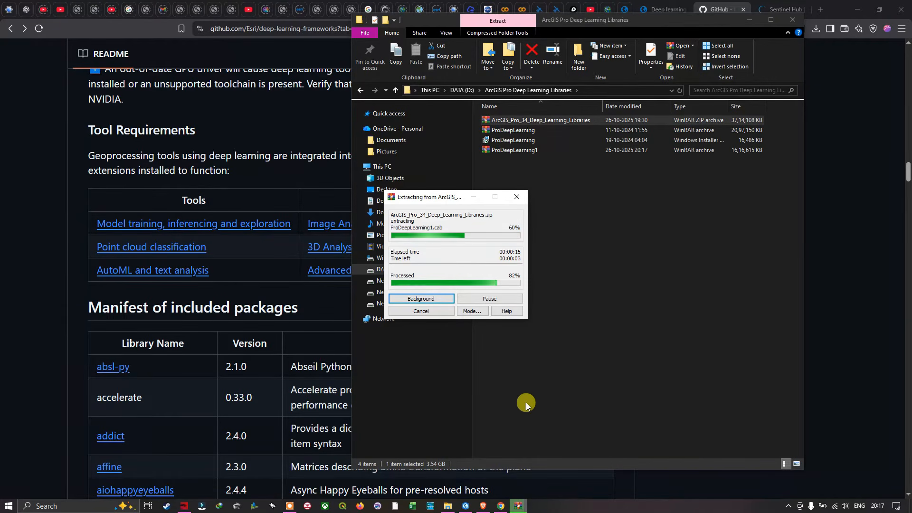
pyautogui.click(770, 20)
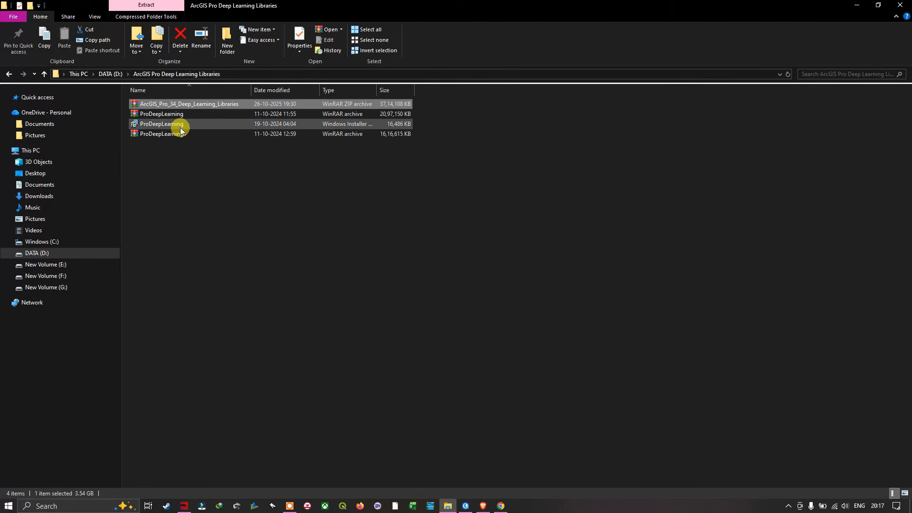
# - Widen the file list's Type column to identify the ProDeepLearning Windows Installer Package, and launch its installation
pyautogui.click(186, 159)
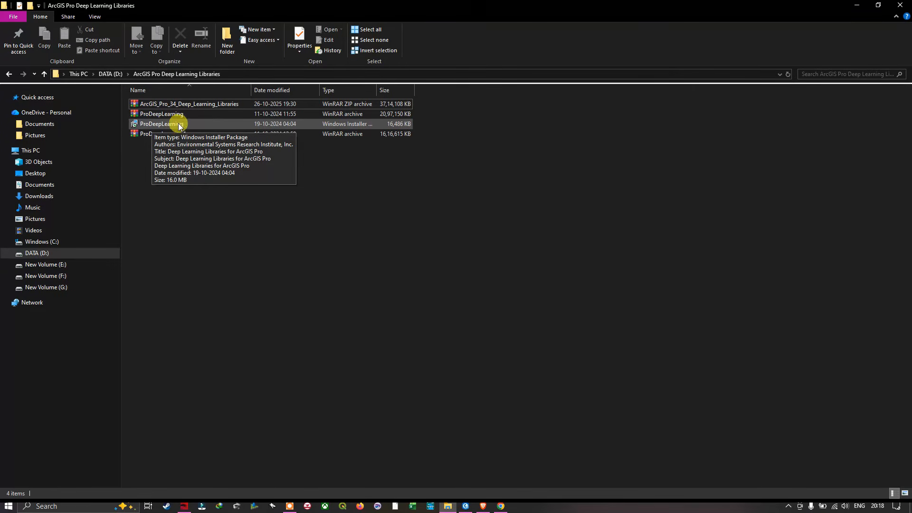
pyautogui.moveTo(377, 90); pyautogui.dragTo(422, 90)
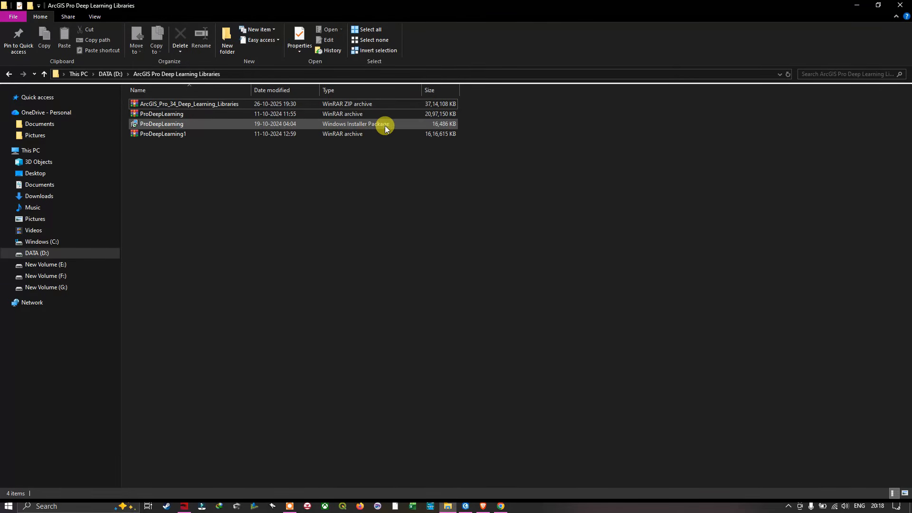
pyautogui.rightClick(190, 122)
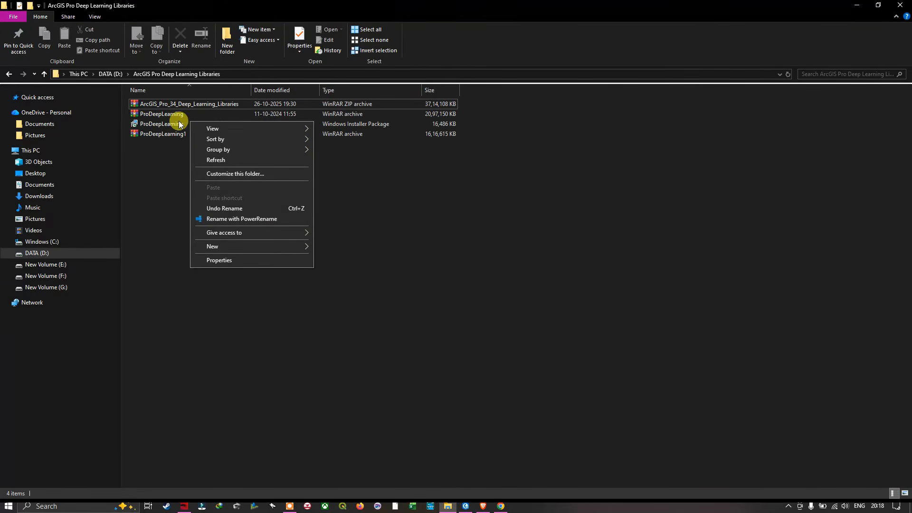
pyautogui.rightClick(176, 124)
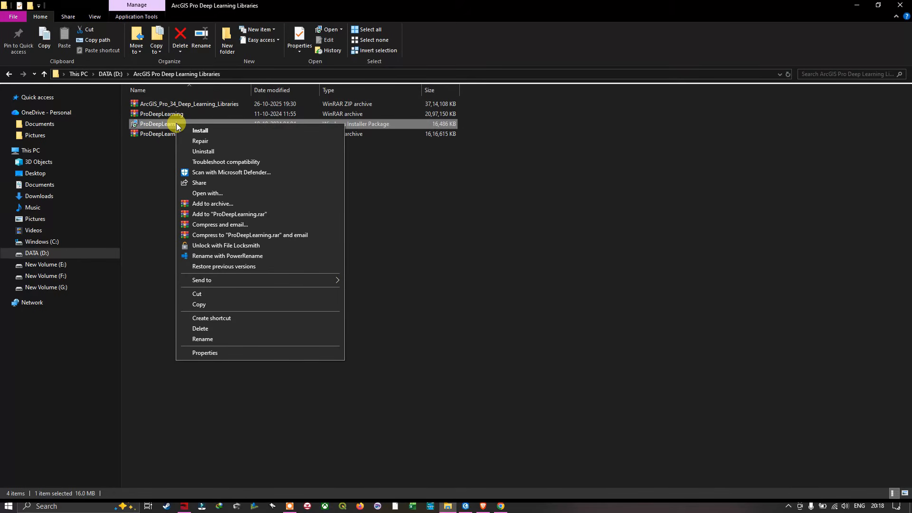
pyautogui.click(204, 132)
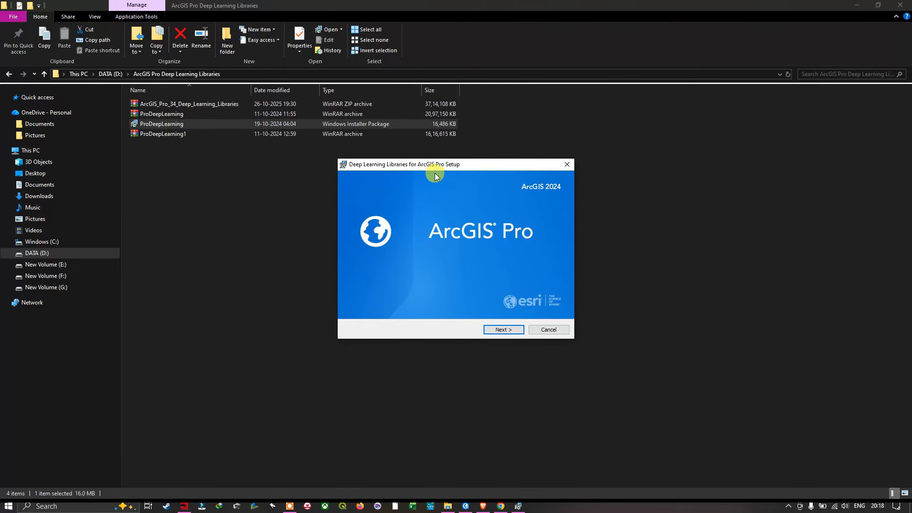
# - Accept the master agreement in the Deep Learning Libraries for ArcGIS Pro setup and start the installation
pyautogui.click(505, 329)
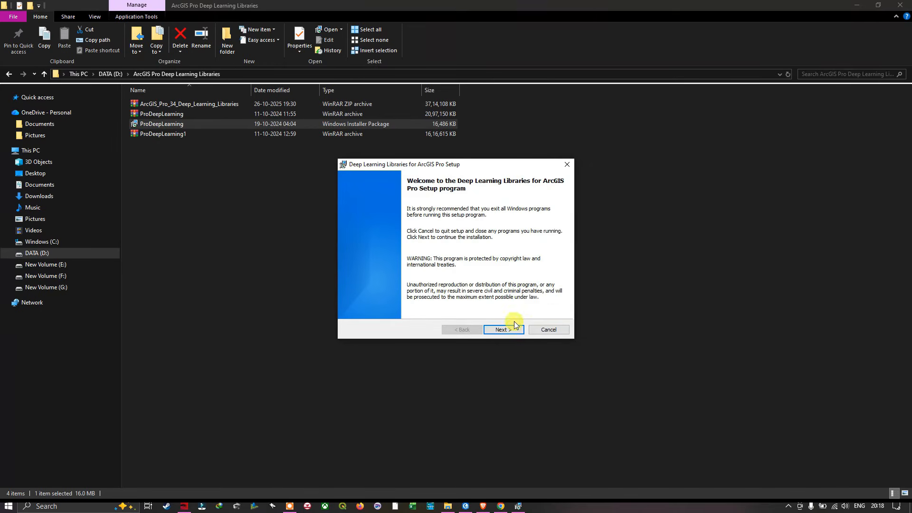
pyautogui.click(502, 329)
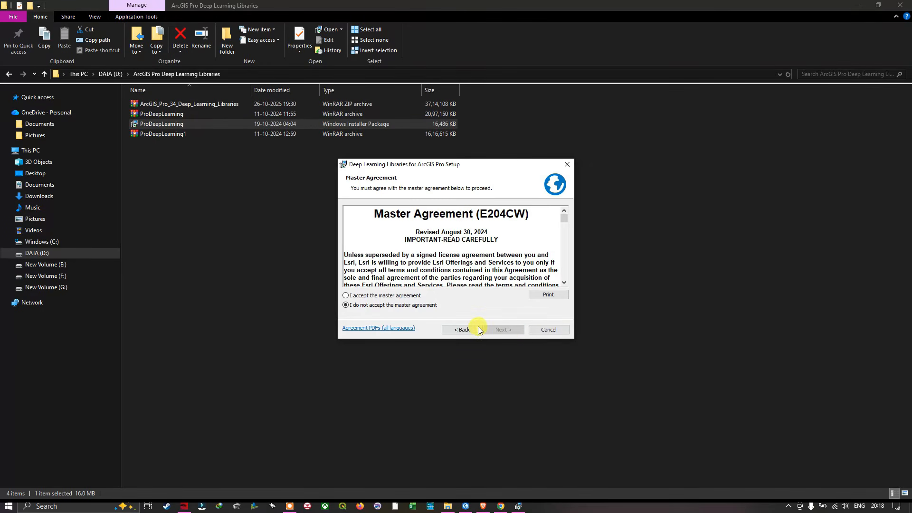
pyautogui.click(346, 295)
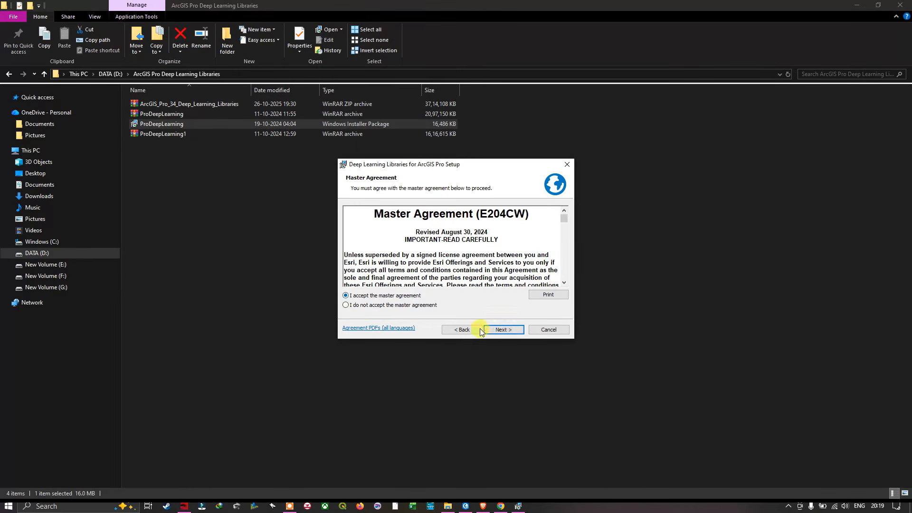
pyautogui.click(503, 332)
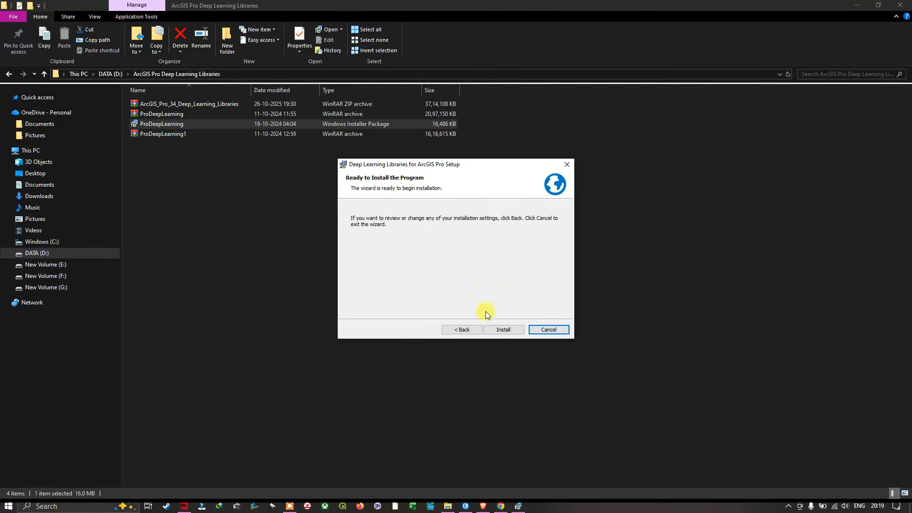
pyautogui.click(505, 330)
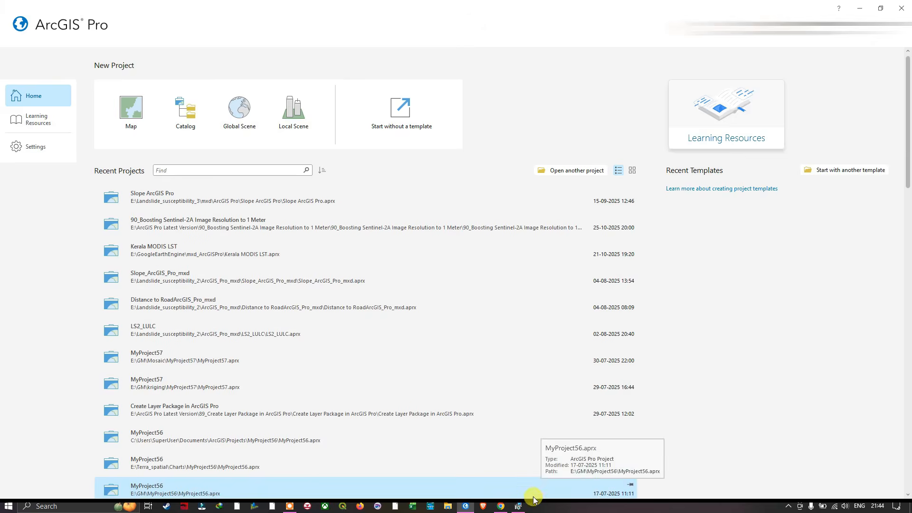
# - Finish the Deep Learning Libraries setup, close ArcGIS Pro and launch it again
pyautogui.click(520, 506)
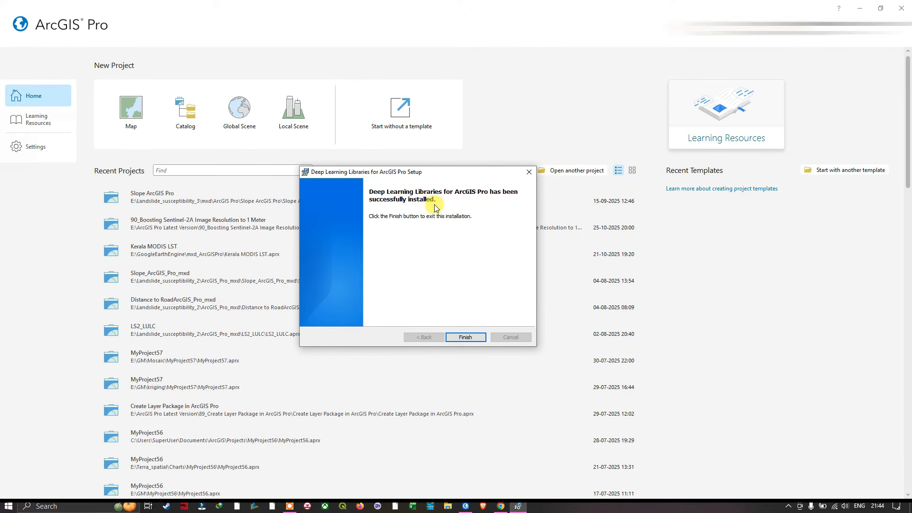
pyautogui.click(473, 337)
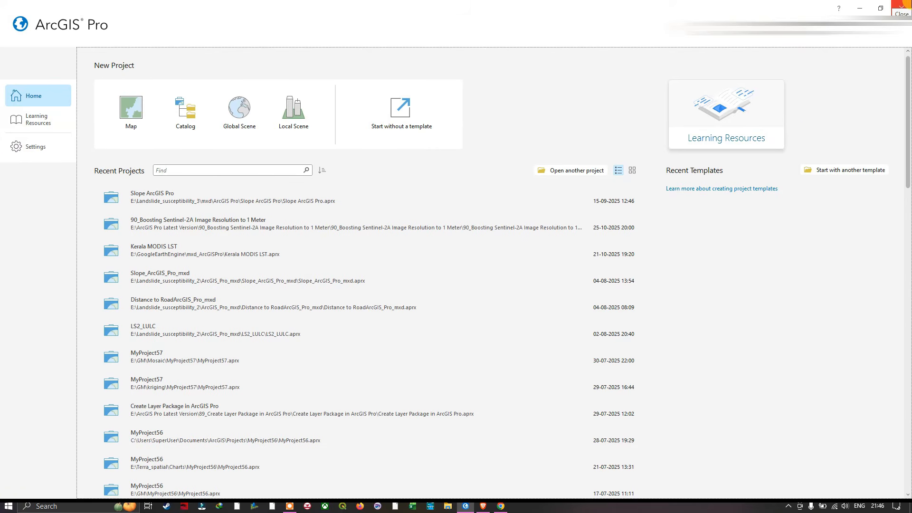
pyautogui.click(901, 6)
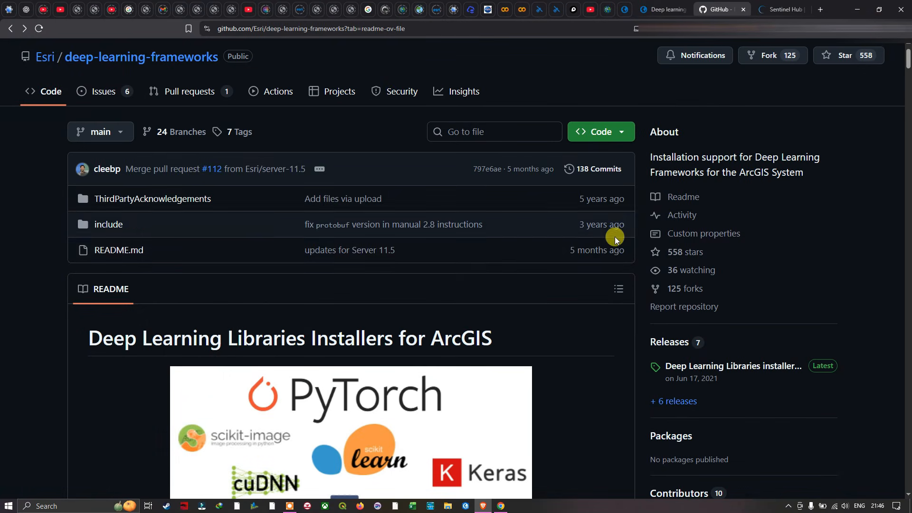
pyautogui.click(466, 506)
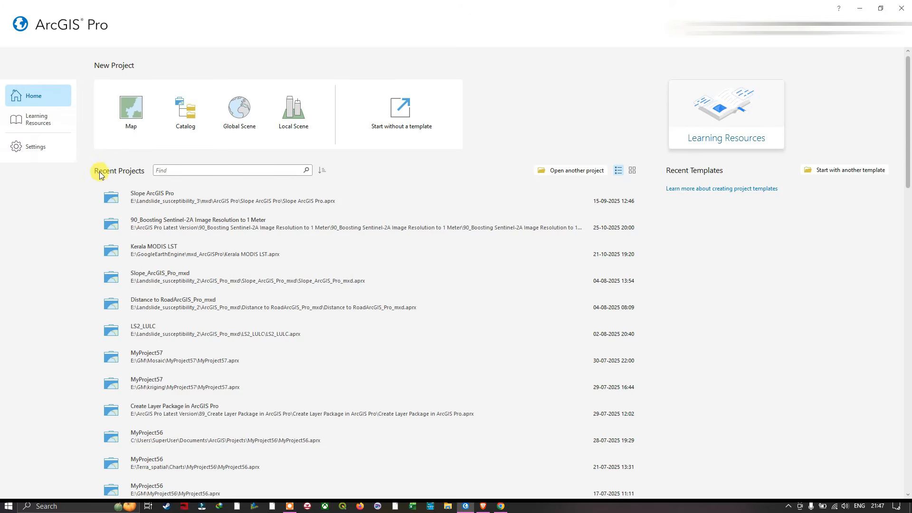
# - Search the installed packages in ArcGIS Pro's Package Manager for "deep learning essentials"
pyautogui.click(41, 150)
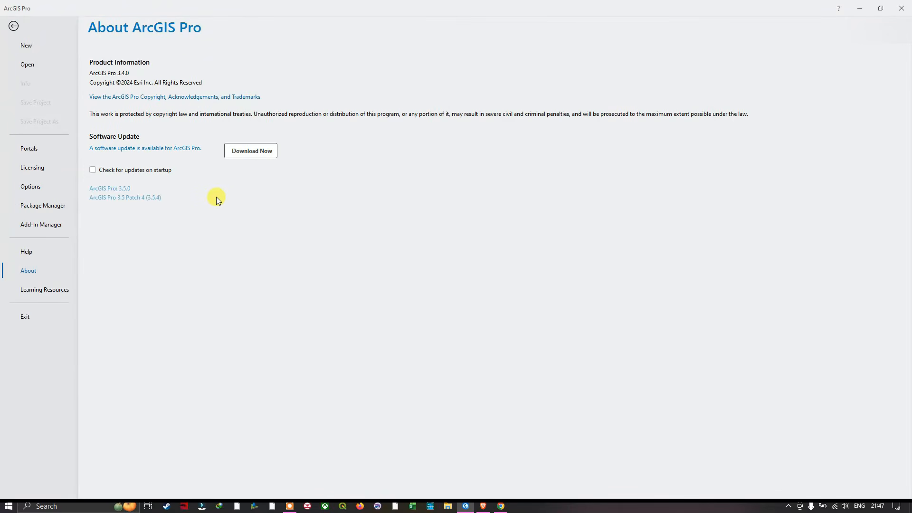
pyautogui.click(49, 207)
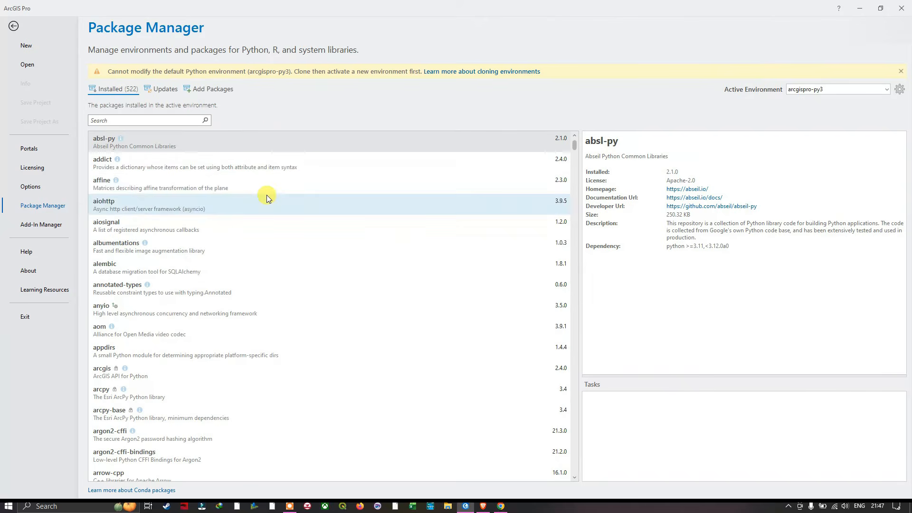
pyautogui.click(186, 125)
pyautogui.write('deep learning ')
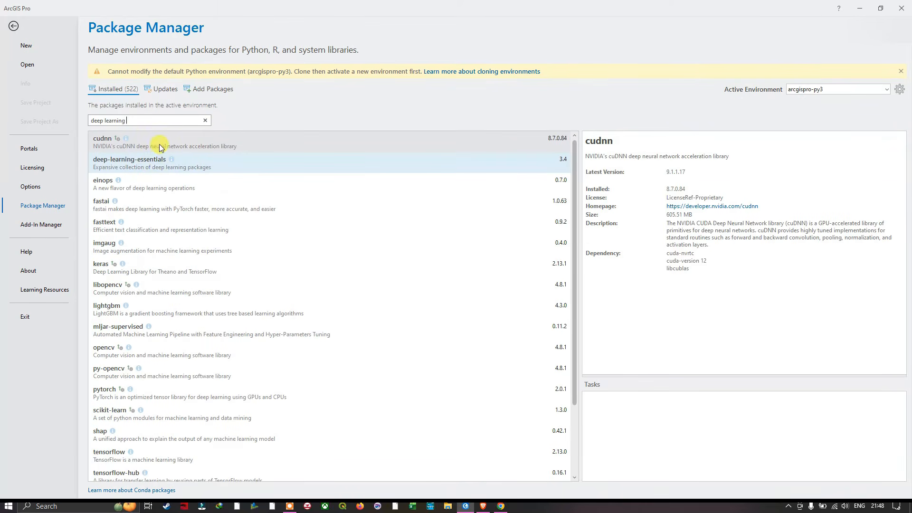
pyautogui.write('essentials')
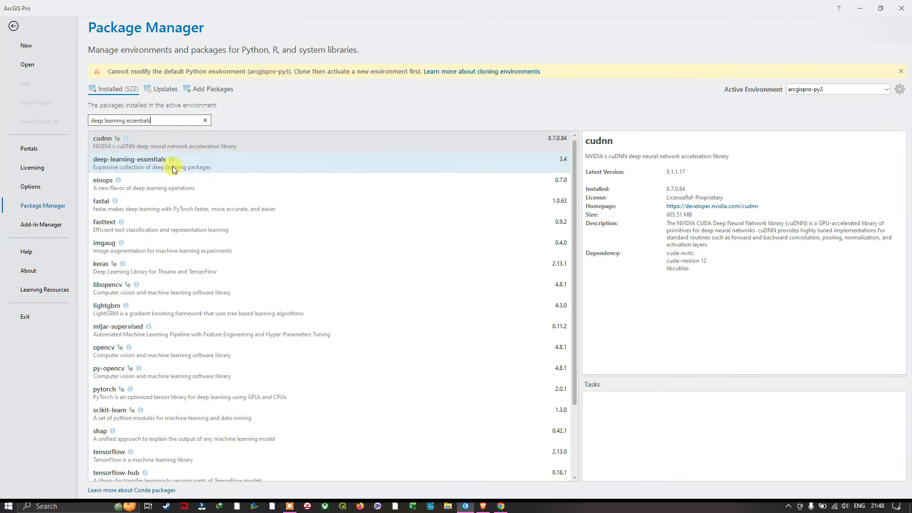